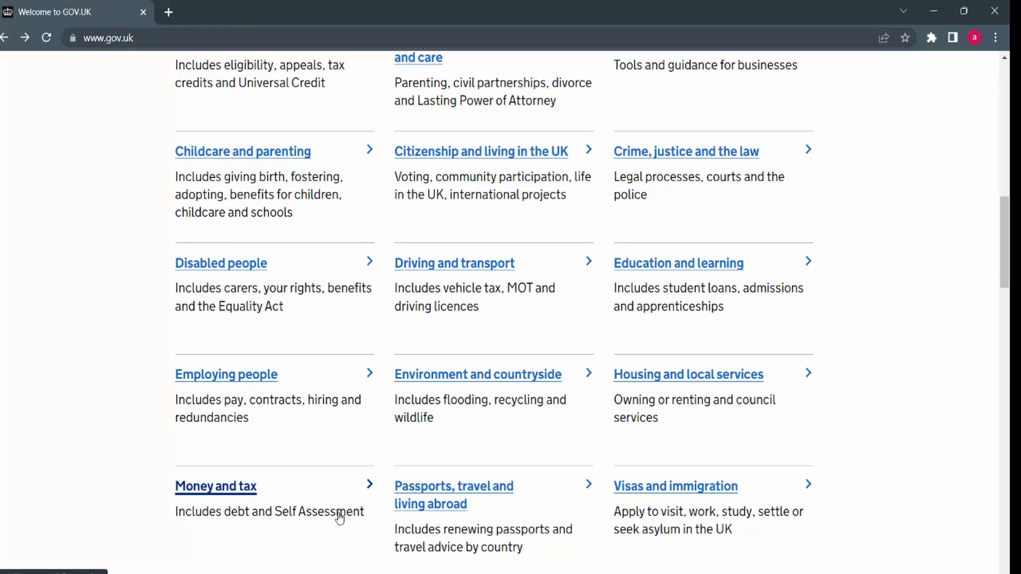
Open the Income Tax section within the Money and tax topic on GOV.UK.
{"action": "left_click", "coordinate": [223, 486]}
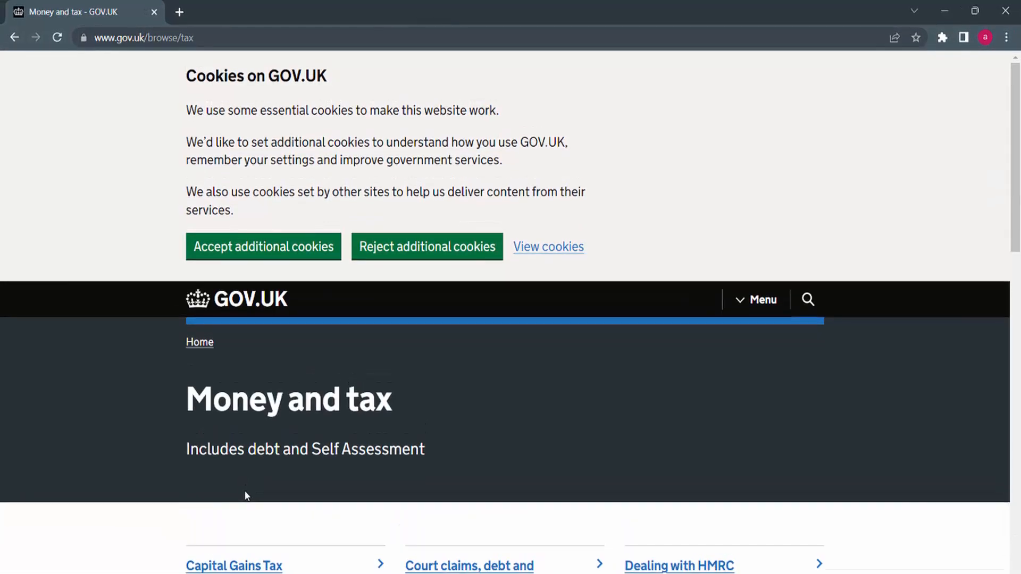
{"action": "scroll", "coordinate": [269, 474], "scroll_direction": "down", "scroll_amount": 5}
{"action": "scroll", "coordinate": [291, 452], "scroll_direction": "down", "scroll_amount": 4}
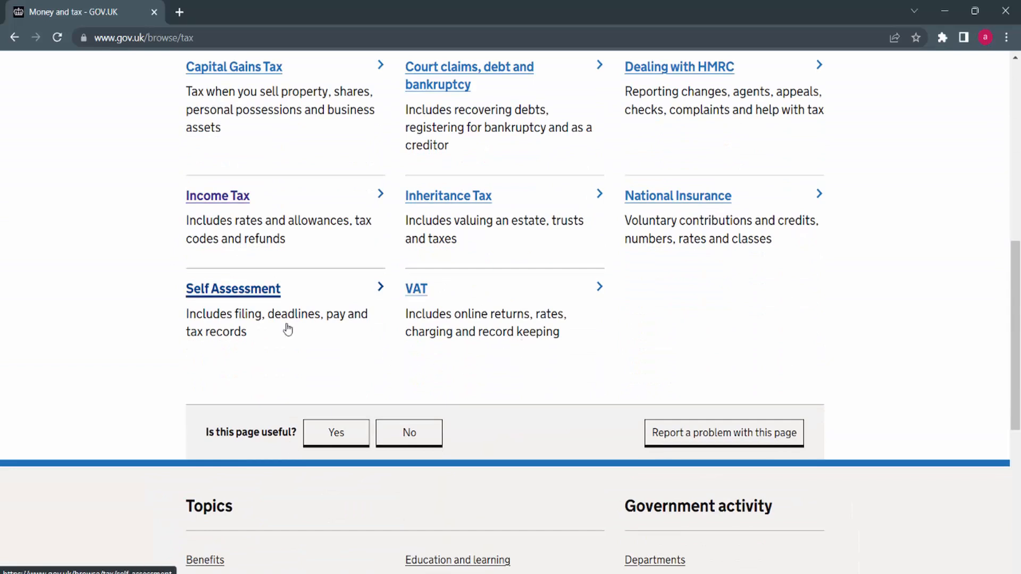
{"action": "scroll", "coordinate": [314, 335], "scroll_direction": "up", "scroll_amount": 3}
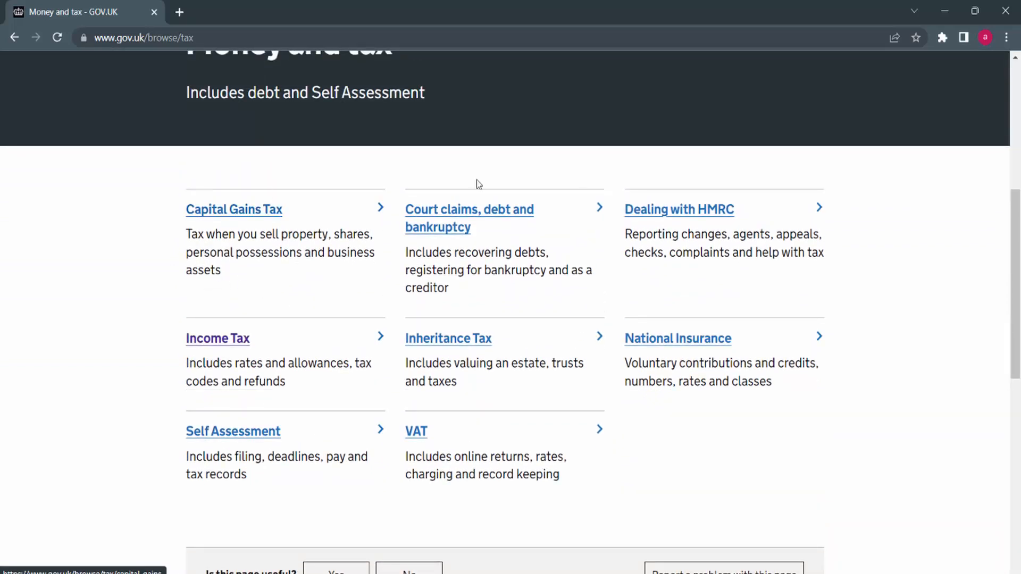
{"action": "left_click", "coordinate": [213, 348]}
Open the "Personal tax account: sign in or set up" page from the Income Tax links.
{"action": "scroll", "coordinate": [225, 351], "scroll_direction": "down", "scroll_amount": 3}
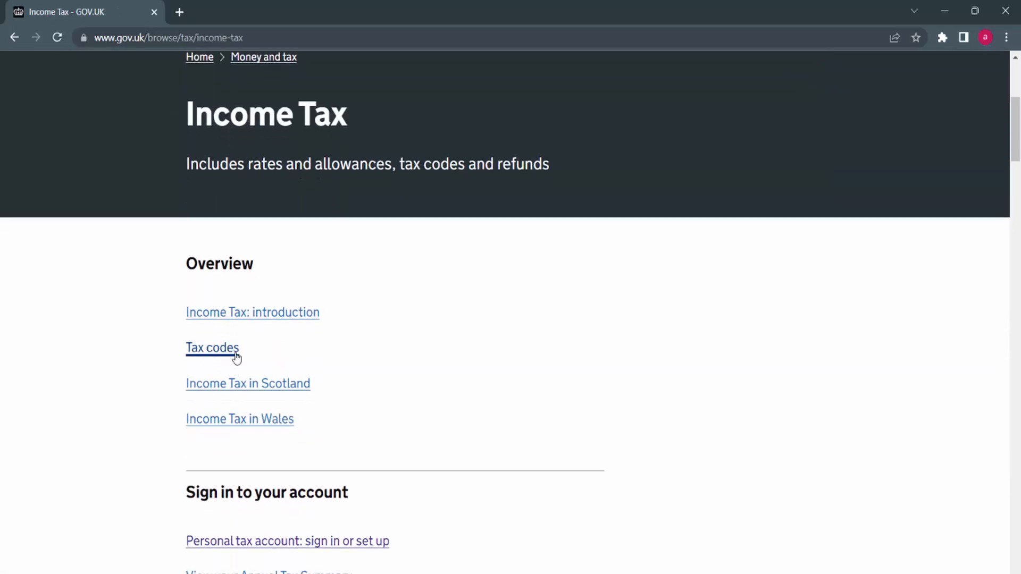
{"action": "scroll", "coordinate": [319, 335], "scroll_direction": "down", "scroll_amount": 4}
{"action": "scroll", "coordinate": [280, 221], "scroll_direction": "up", "scroll_amount": 4}
{"action": "scroll", "coordinate": [415, 314], "scroll_direction": "down", "scroll_amount": 3}
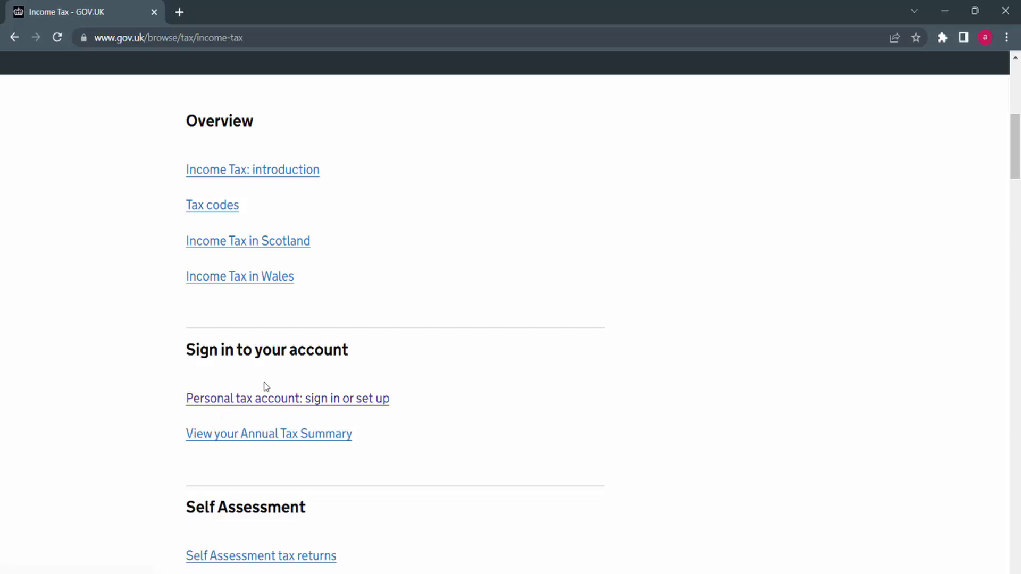
{"action": "left_click", "coordinate": [343, 408]}
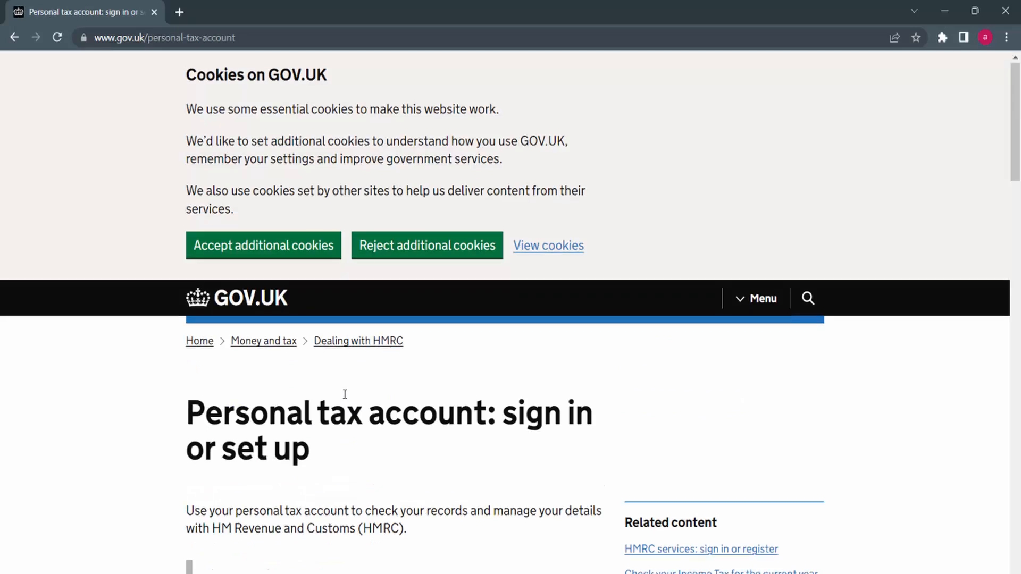
Review what the personal tax account offers and the identity documents required, and start the sign-in or set-up service.
{"action": "scroll", "coordinate": [343, 400], "scroll_direction": "down", "scroll_amount": 6}
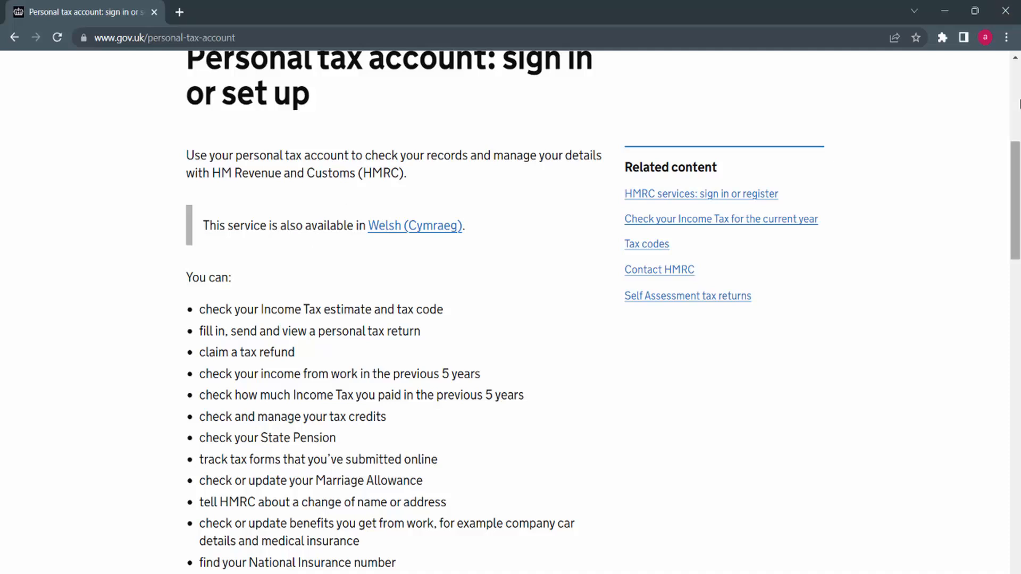
{"action": "scroll", "coordinate": [532, 274], "scroll_direction": "down", "scroll_amount": 4}
{"action": "scroll", "coordinate": [544, 271], "scroll_direction": "down", "scroll_amount": 7}
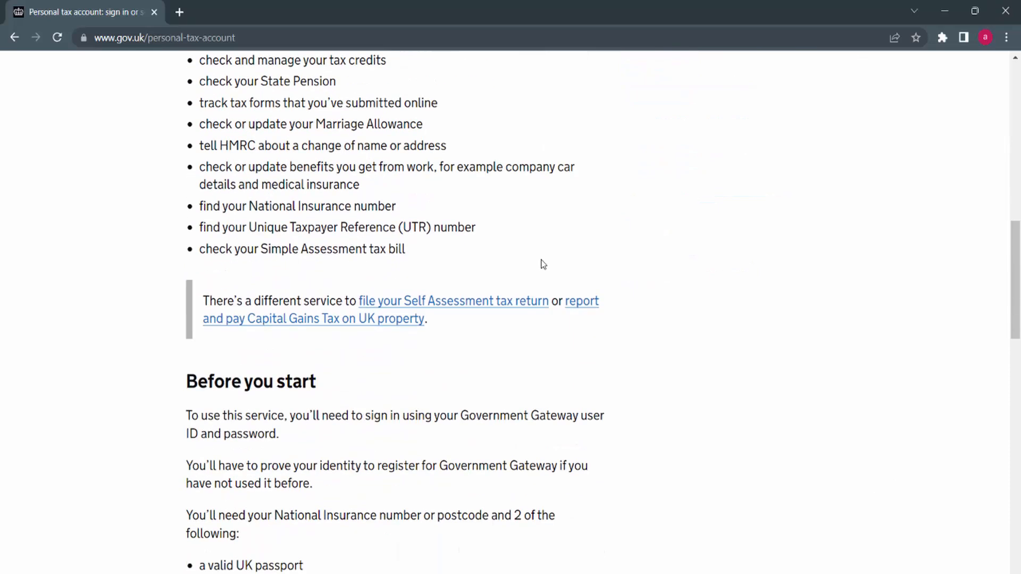
{"action": "scroll", "coordinate": [541, 259], "scroll_direction": "down", "scroll_amount": 3}
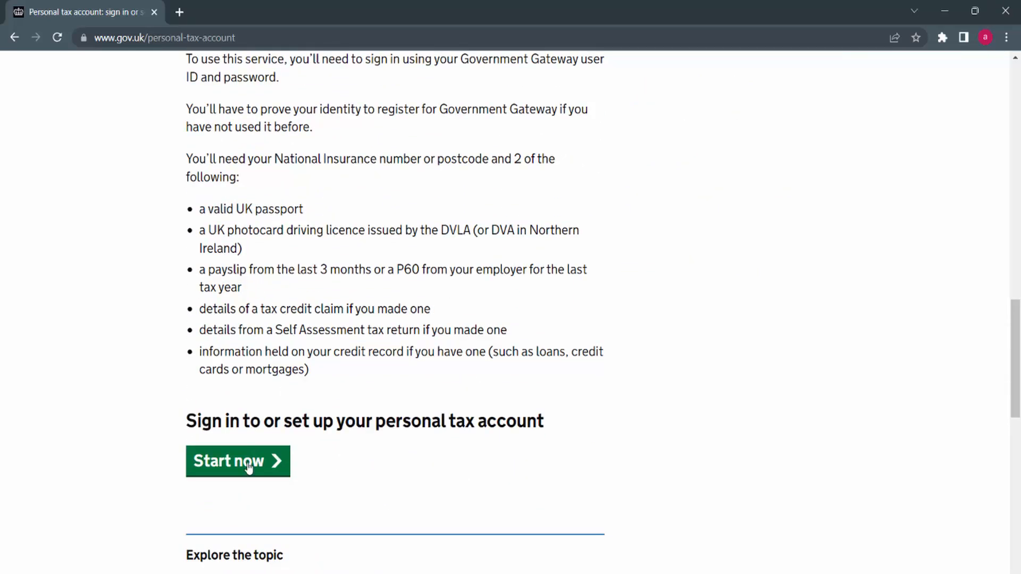
{"action": "scroll", "coordinate": [327, 301], "scroll_direction": "up", "scroll_amount": 1}
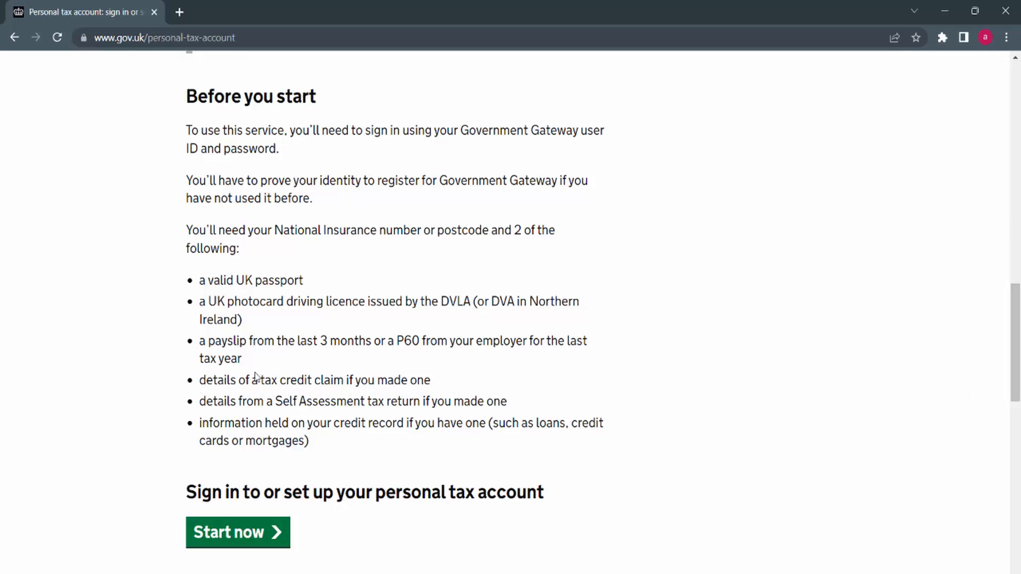
{"action": "left_click", "coordinate": [269, 538]}
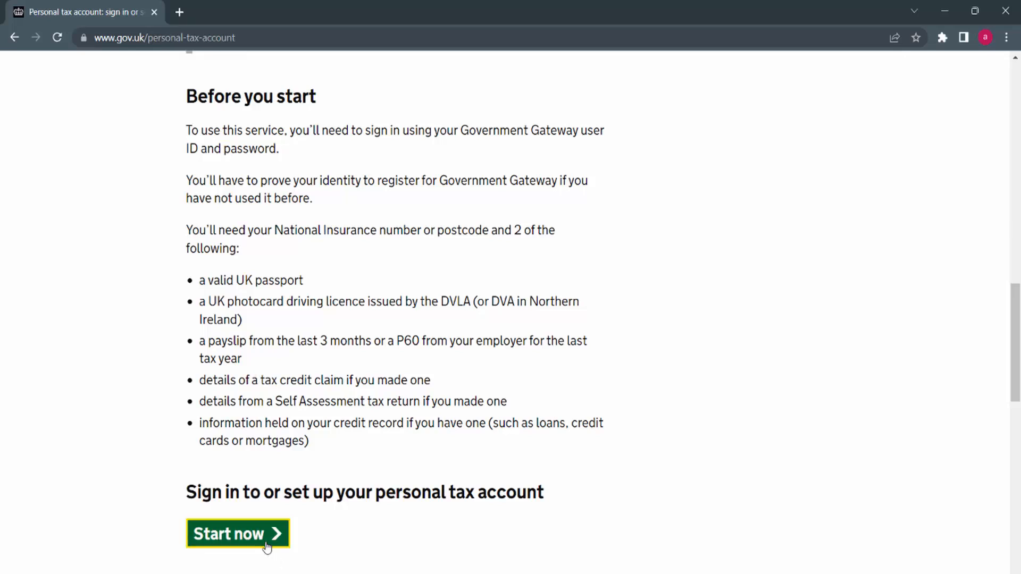
Start creating sign in details as a new Government Gateway user.
{"action": "scroll", "coordinate": [297, 478], "scroll_direction": "down", "scroll_amount": 4}
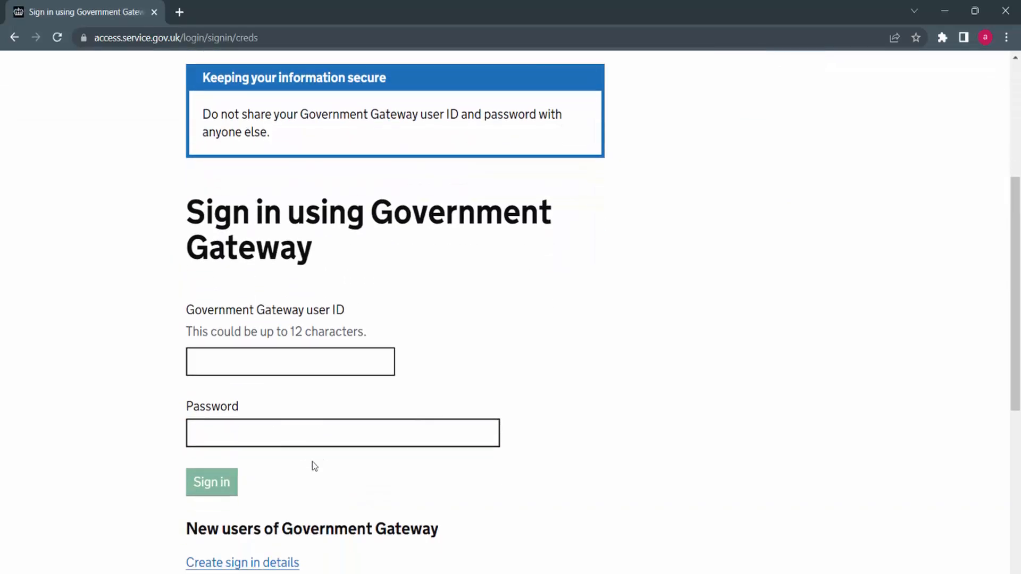
{"action": "scroll", "coordinate": [335, 449], "scroll_direction": "up", "scroll_amount": 1}
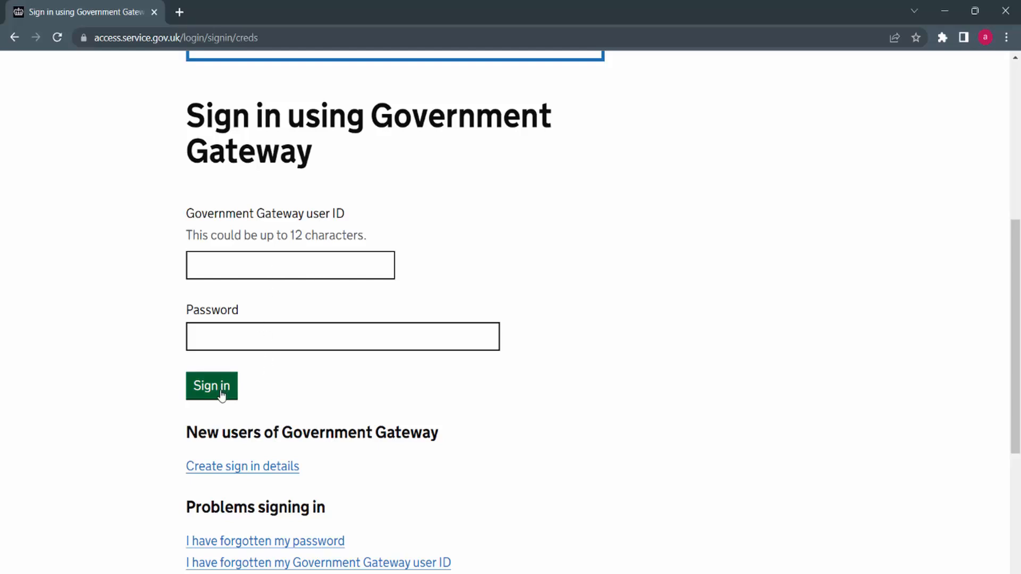
{"action": "scroll", "coordinate": [286, 390], "scroll_direction": "down", "scroll_amount": 1}
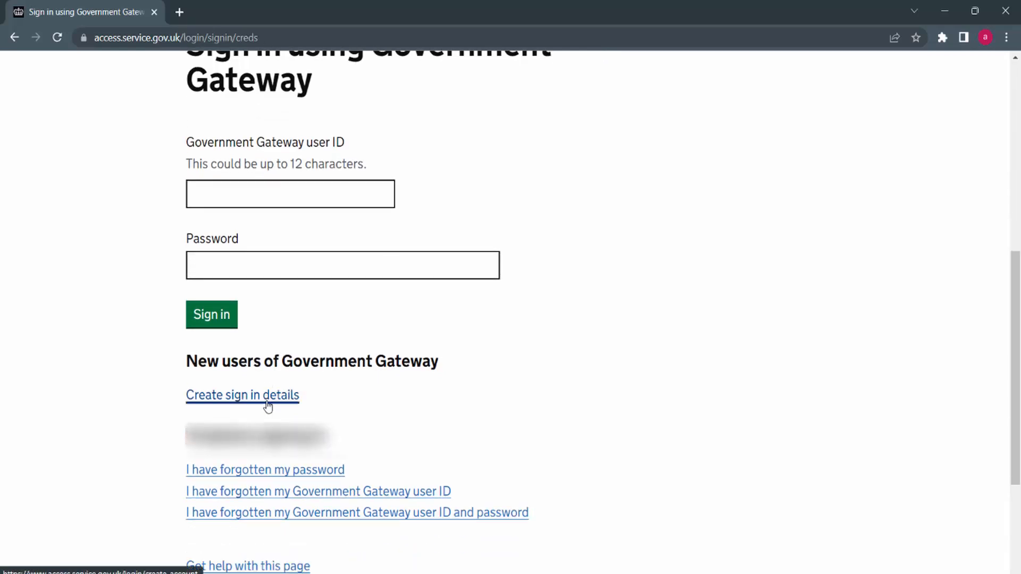
{"action": "left_click", "coordinate": [267, 402]}
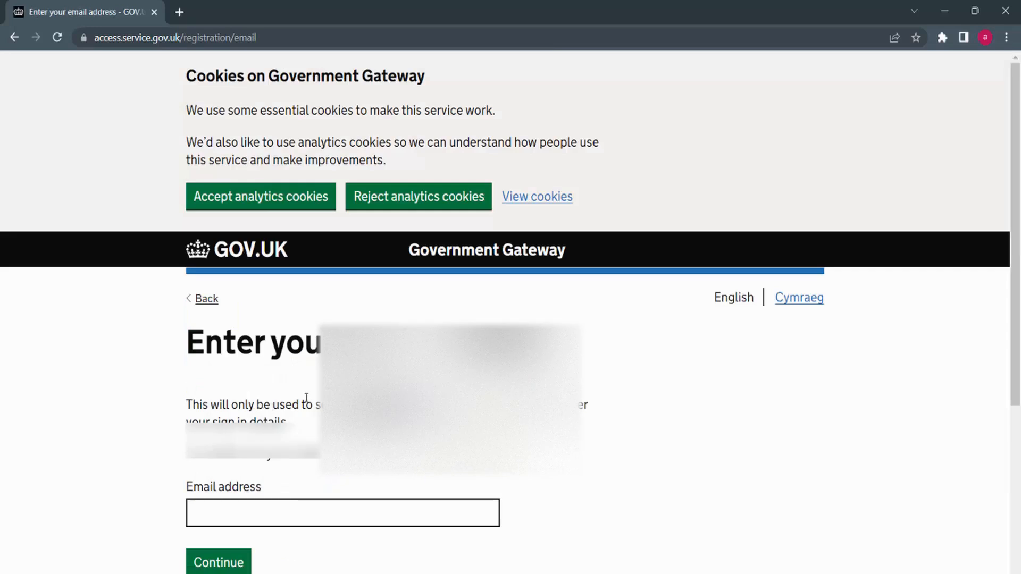
Enter the email address for the Government Gateway registration, submit it and view the confirmation code form.
{"action": "scroll", "coordinate": [317, 382], "scroll_direction": "down", "scroll_amount": 1}
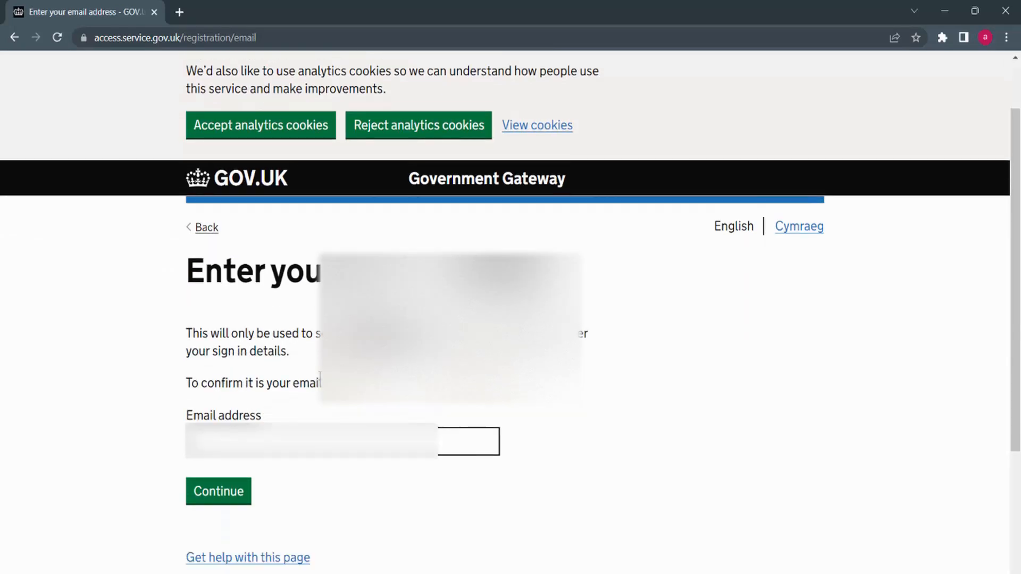
{"action": "left_click", "coordinate": [277, 441]}
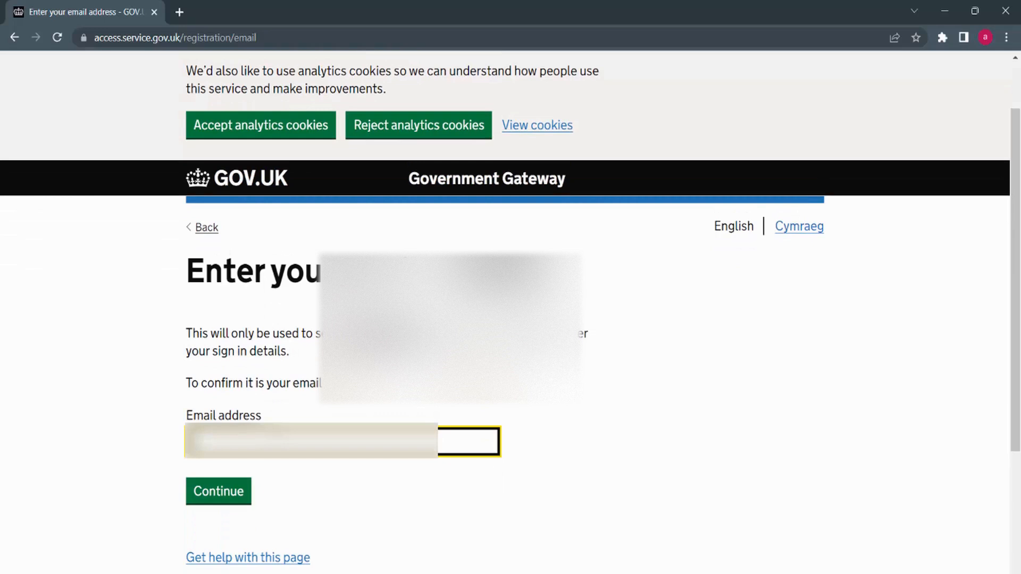
{"action": "type", "text": "[unreadable]"}
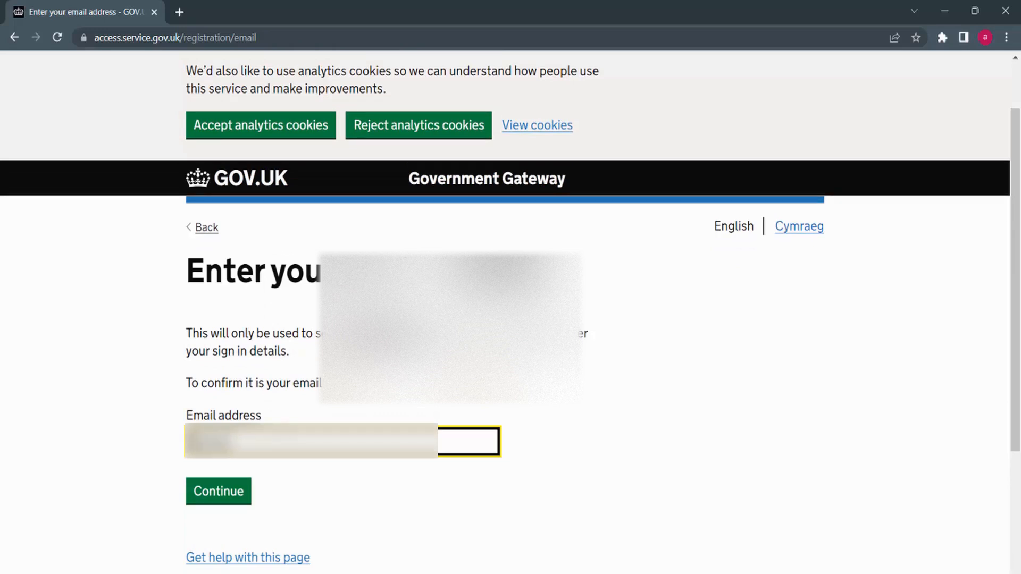
{"action": "key", "text": "Return"}
{"action": "scroll", "coordinate": [336, 407], "scroll_direction": "down", "scroll_amount": 1}
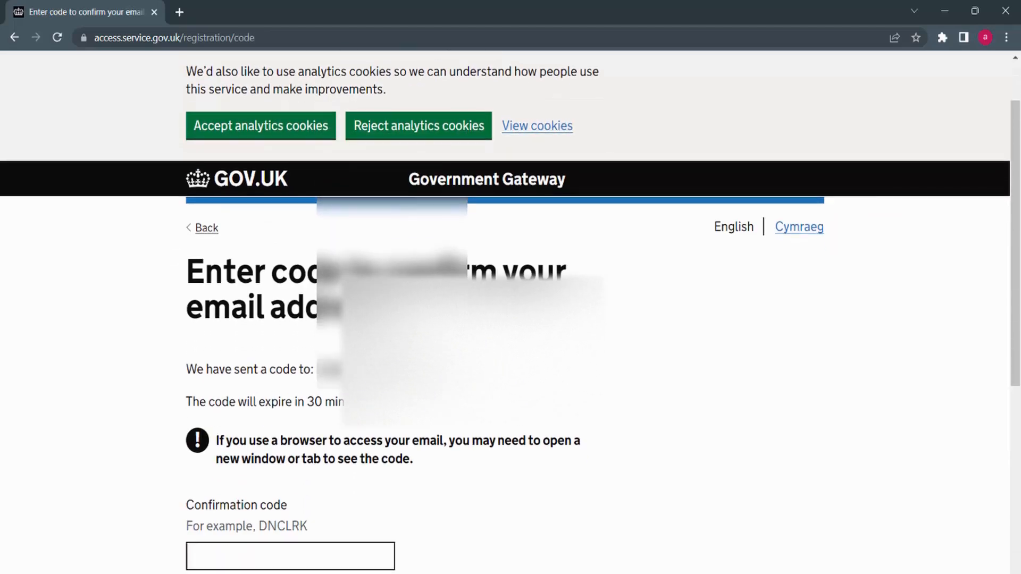
{"action": "scroll", "coordinate": [349, 393], "scroll_direction": "down", "scroll_amount": 2}
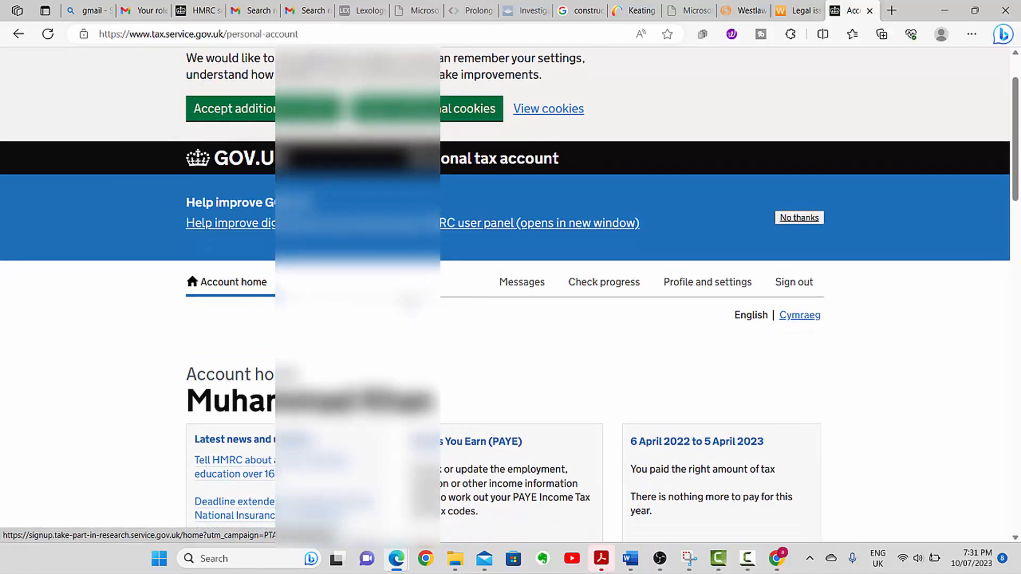
Open the Pay As You Earn (PAYE) section from the personal tax account home.
{"action": "scroll", "coordinate": [512, 250], "scroll_direction": "down", "scroll_amount": 3}
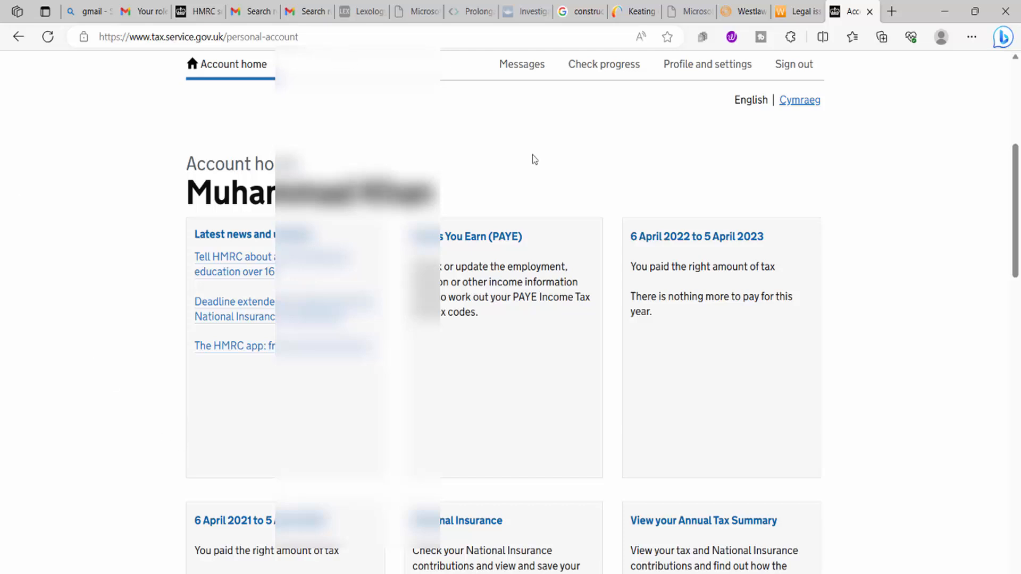
{"action": "left_click", "coordinate": [455, 255]}
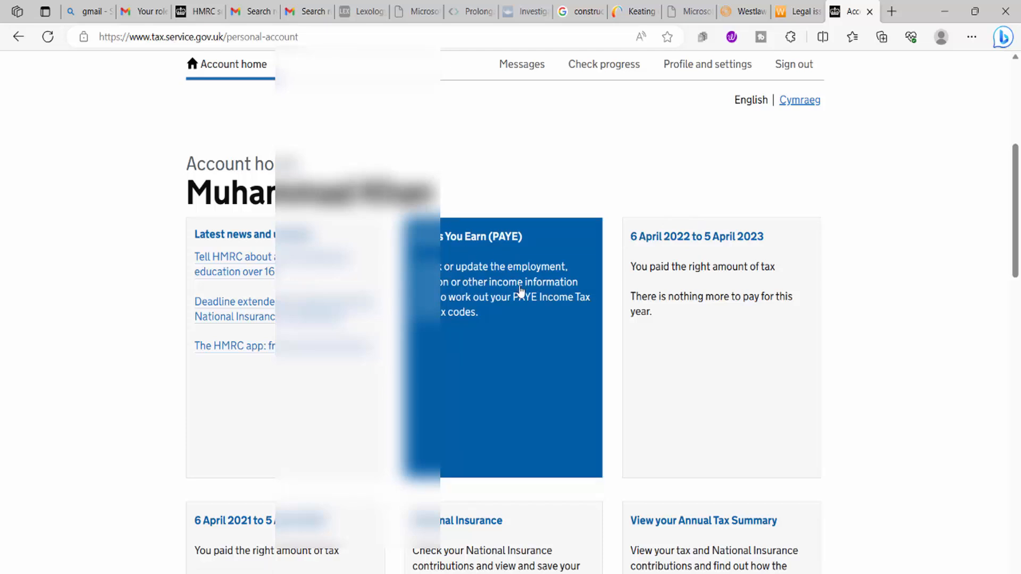
{"action": "left_click", "coordinate": [513, 247]}
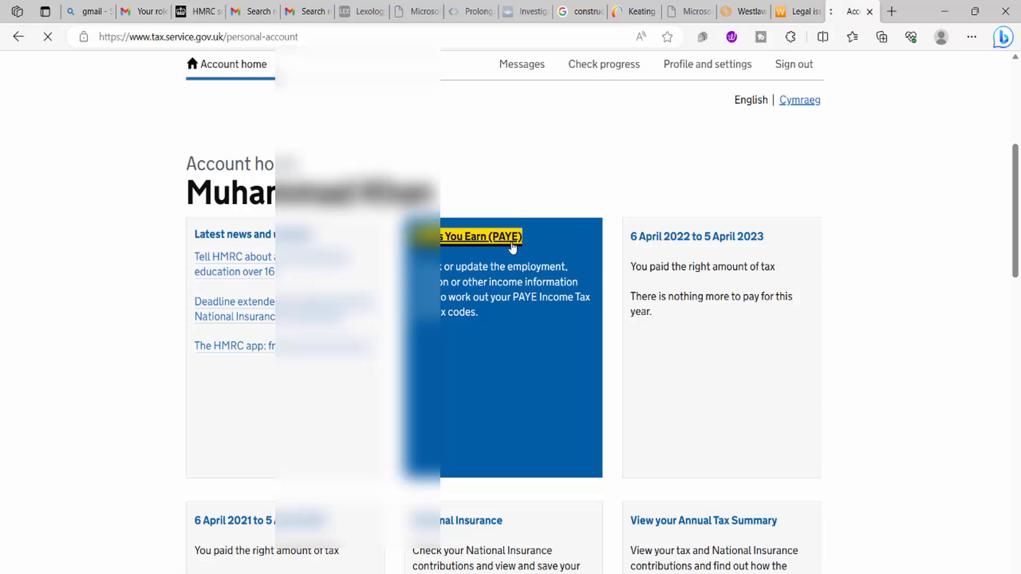
Open the printable Income Tax and employment history and go through the employer records for 6 April 2023 to 5 April 2024.
{"action": "scroll", "coordinate": [106, 177], "scroll_direction": "down", "scroll_amount": 6}
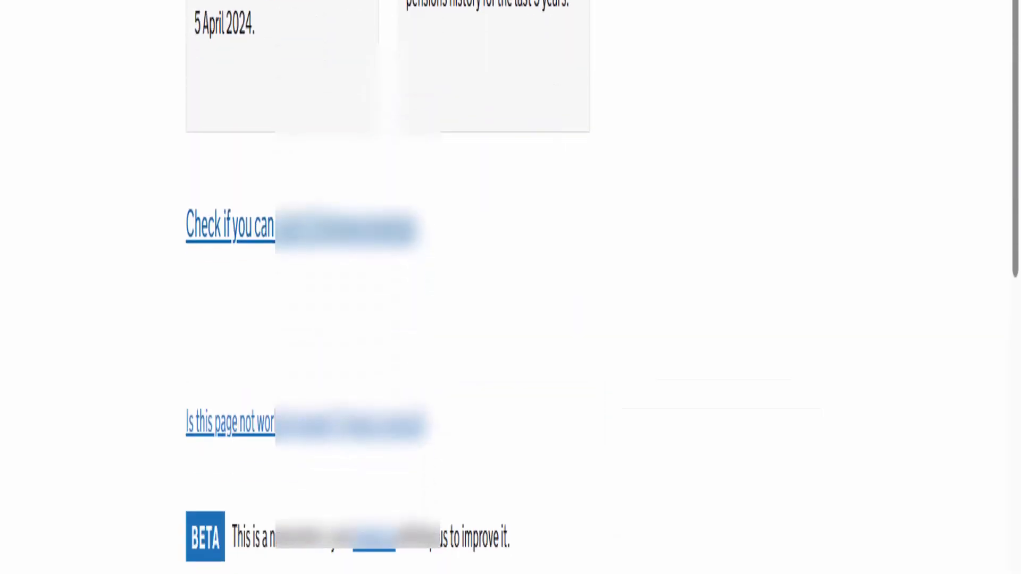
{"action": "scroll", "coordinate": [105, 177], "scroll_direction": "up", "scroll_amount": 2}
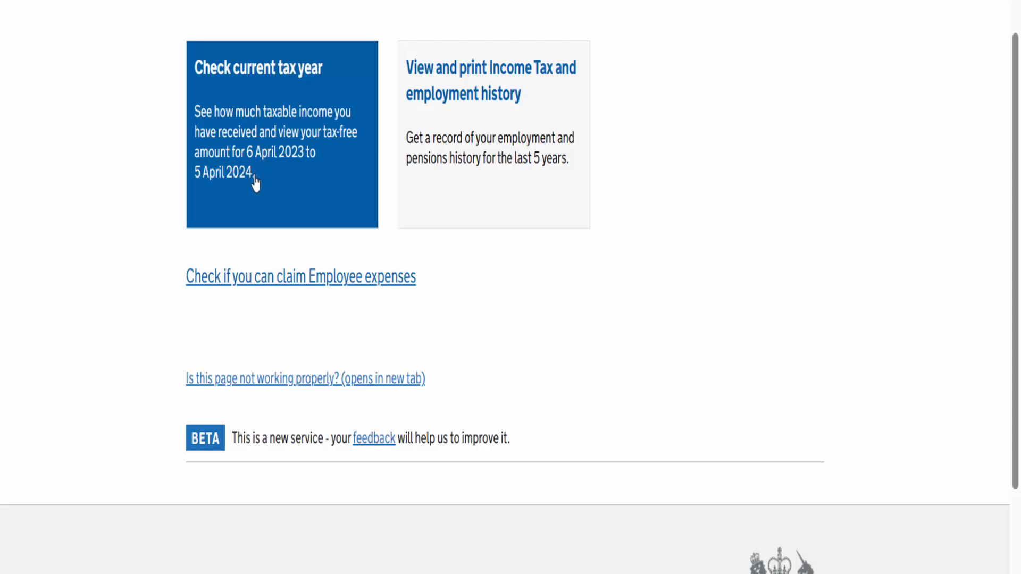
{"action": "left_click", "coordinate": [498, 104]}
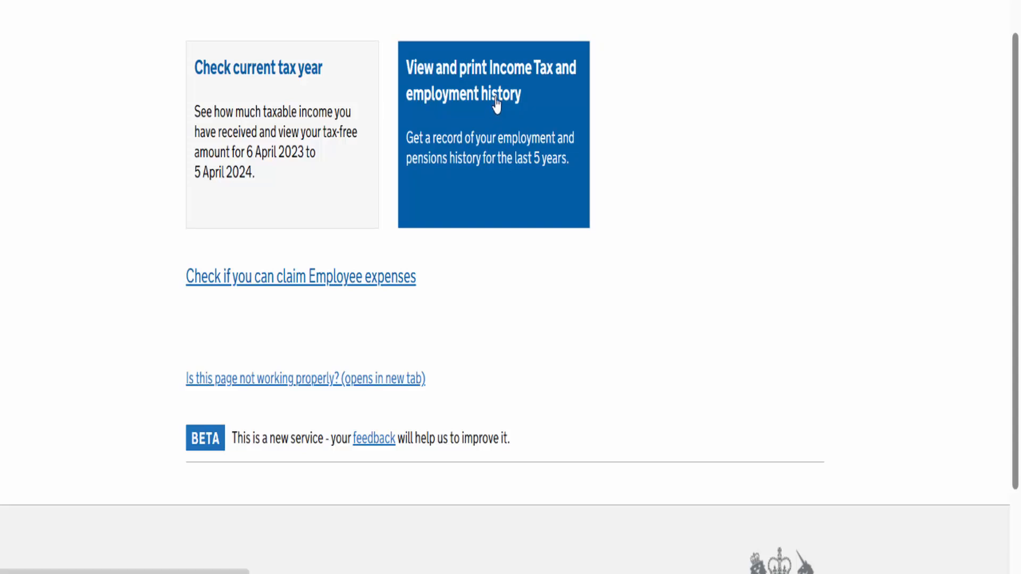
{"action": "left_click", "coordinate": [494, 106]}
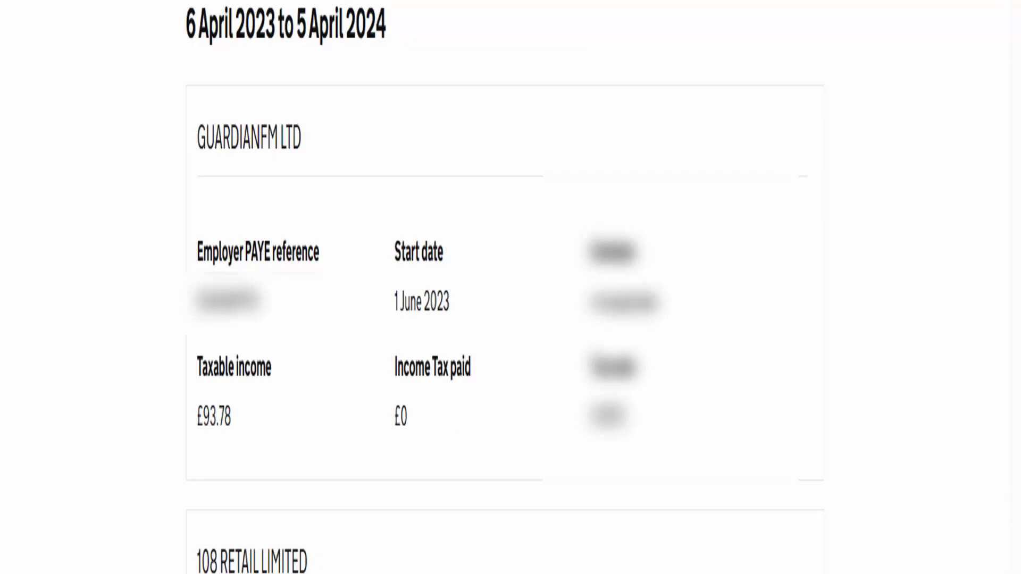
{"action": "scroll", "coordinate": [506, 288], "scroll_direction": "down", "scroll_amount": 3}
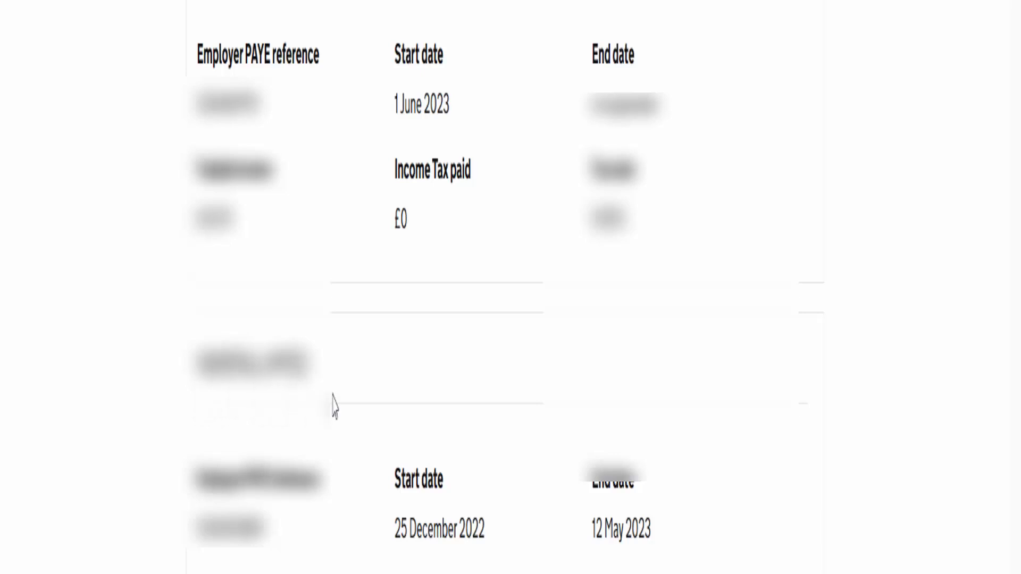
{"action": "scroll", "coordinate": [332, 375], "scroll_direction": "down", "scroll_amount": 4}
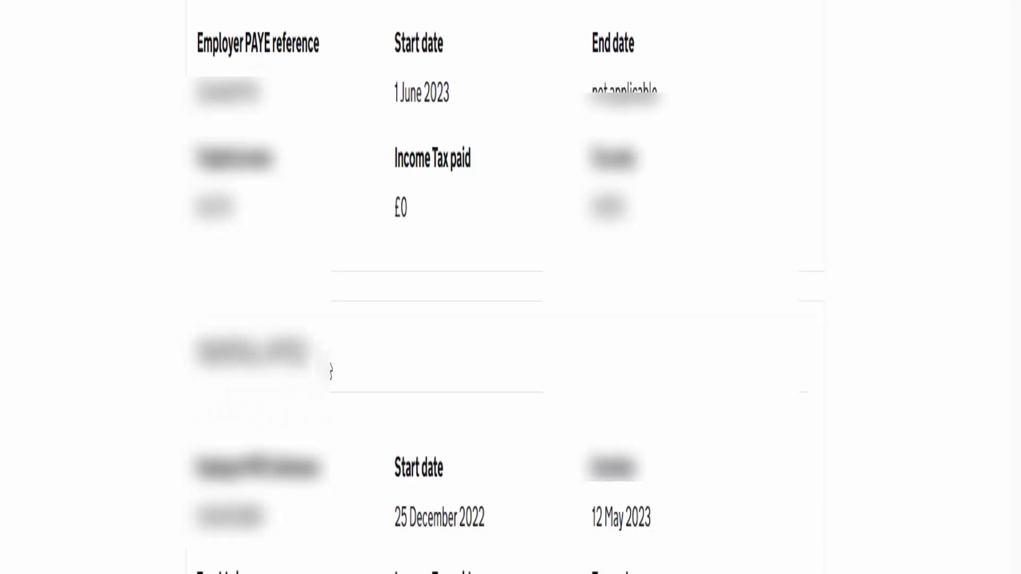